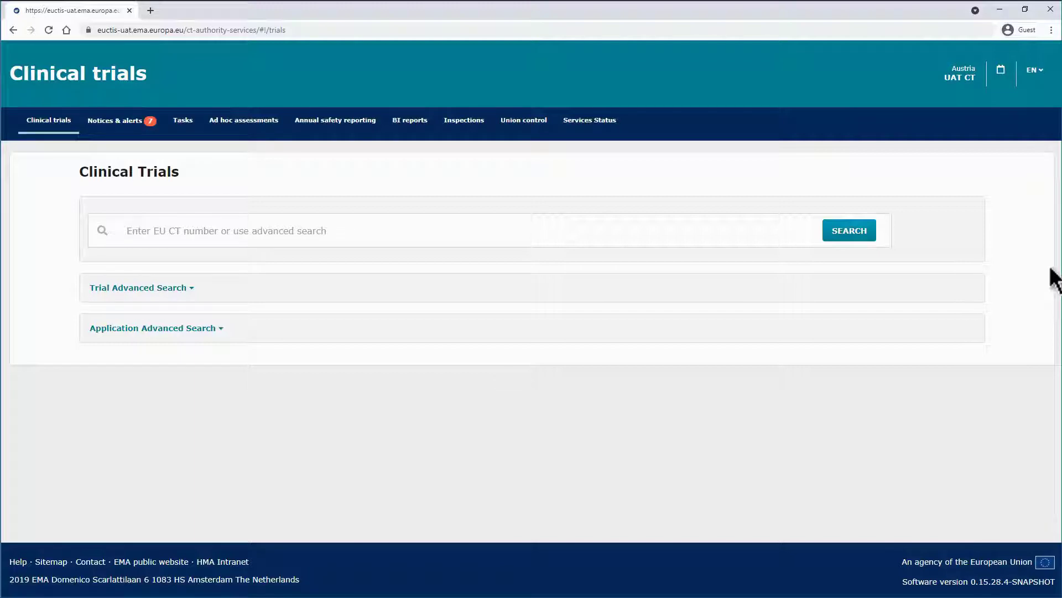
pyautogui.click(669, 233)
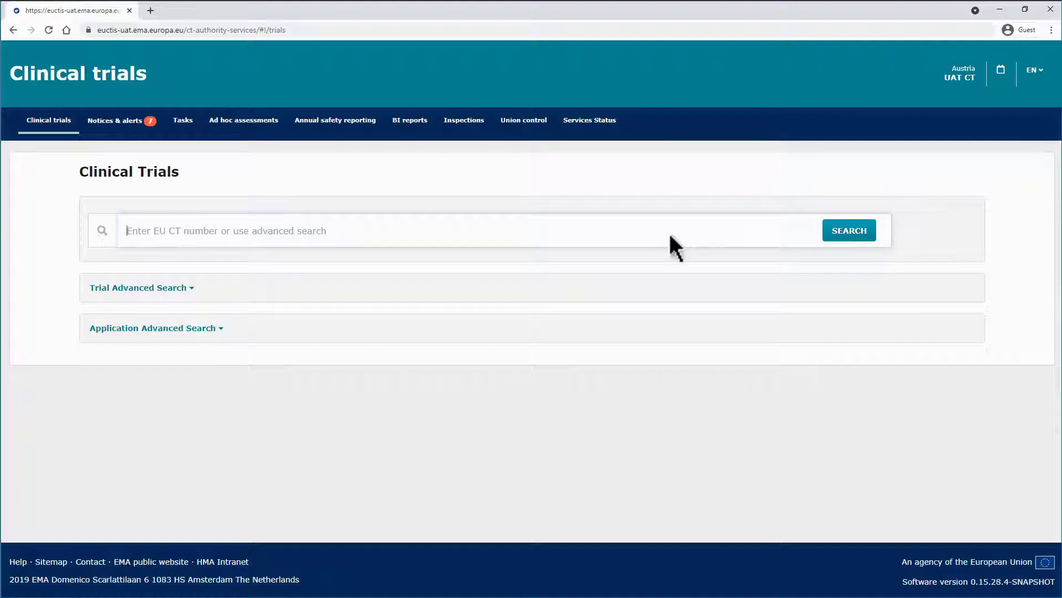
pyautogui.write('2021')
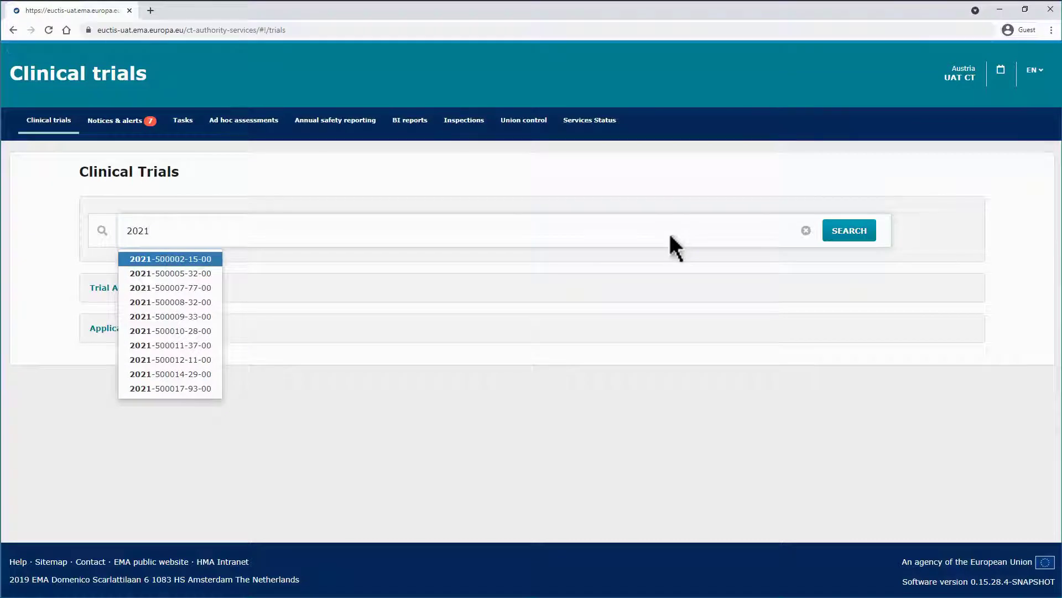
pyautogui.write('-50')
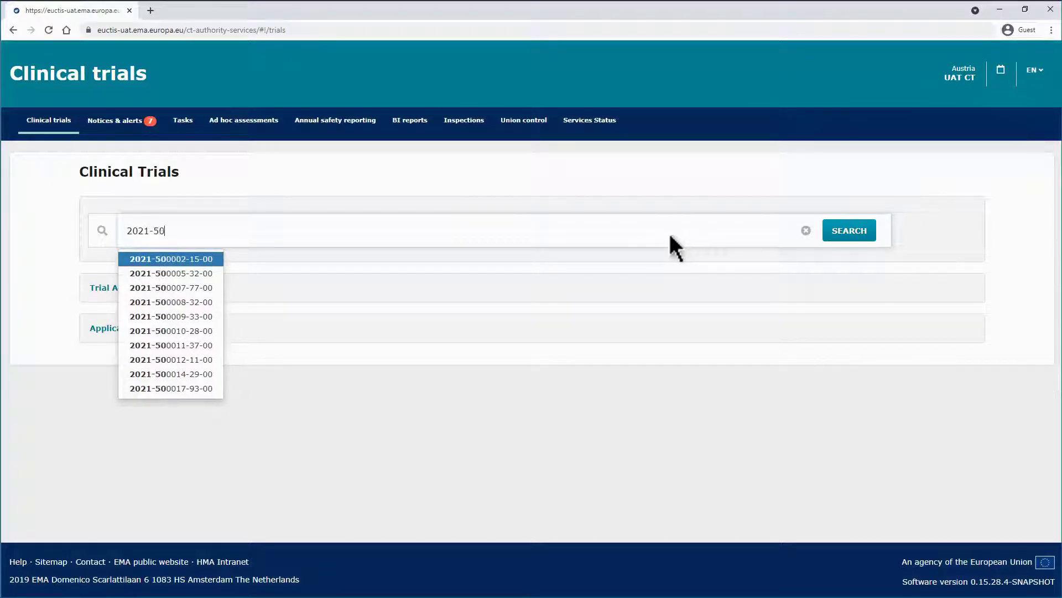
pyautogui.write('2')
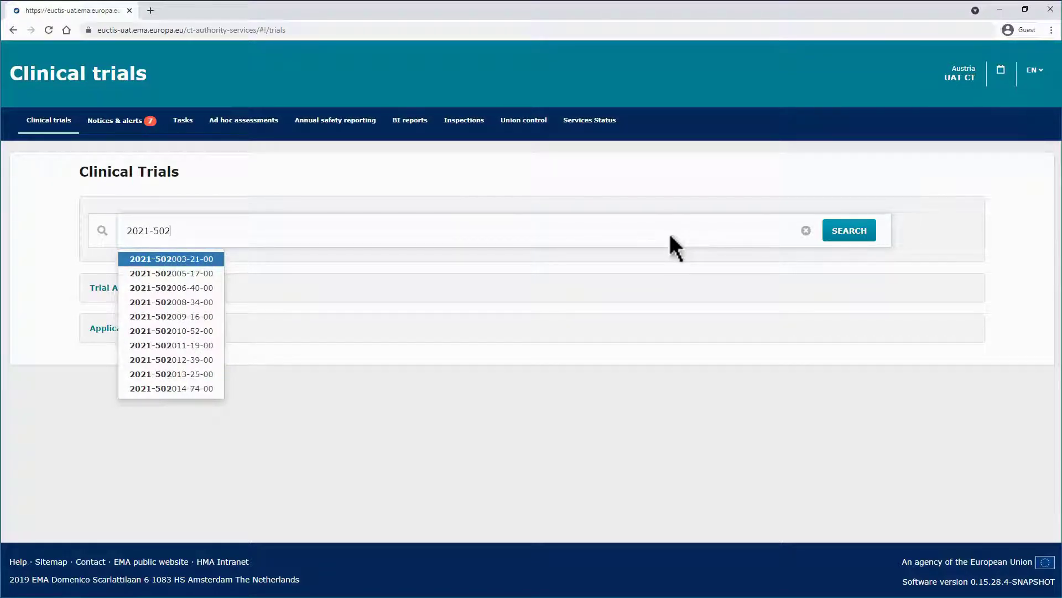
pyautogui.write('476')
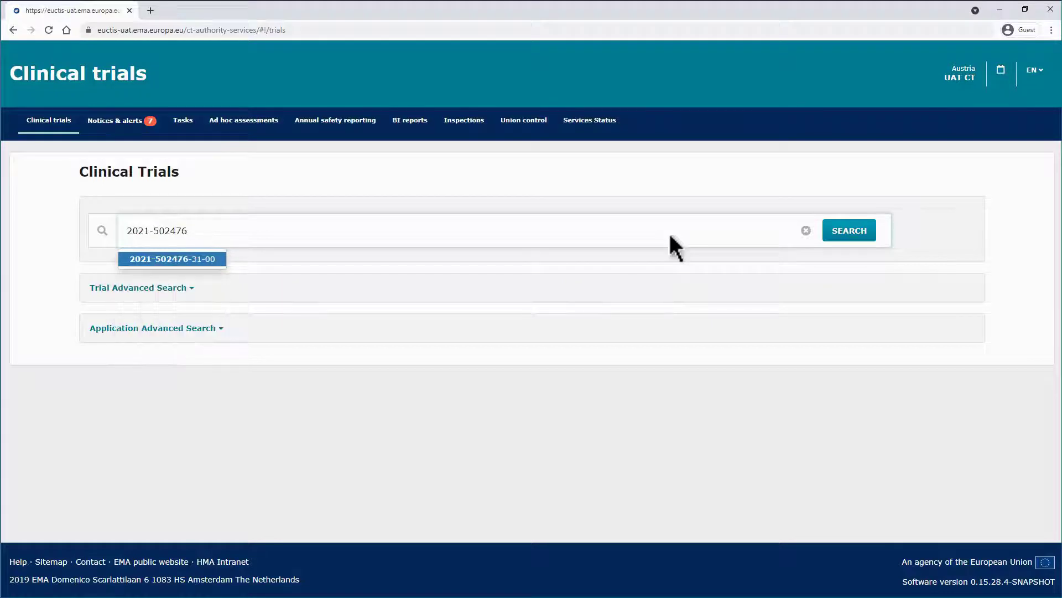
pyautogui.click(210, 262)
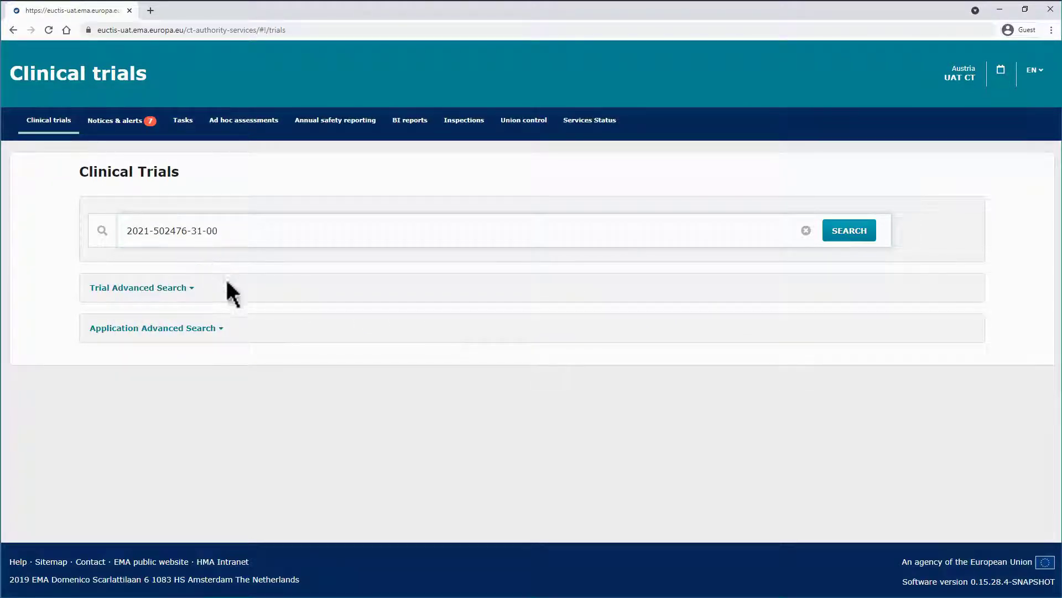
pyautogui.click(864, 231)
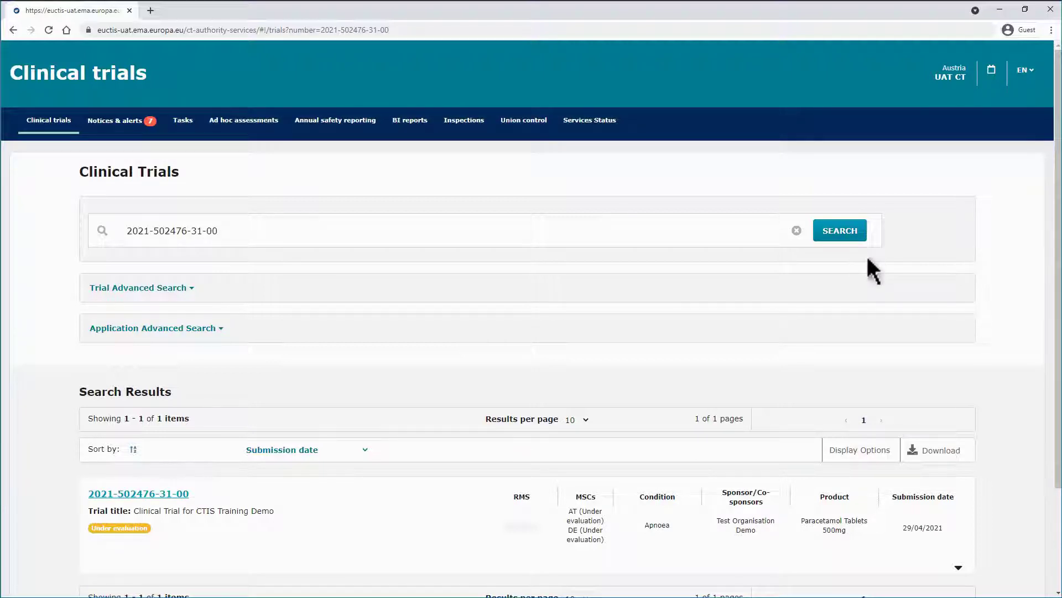
# Empty the EU CT number search box to remove the trial result.
pyautogui.click(796, 230)
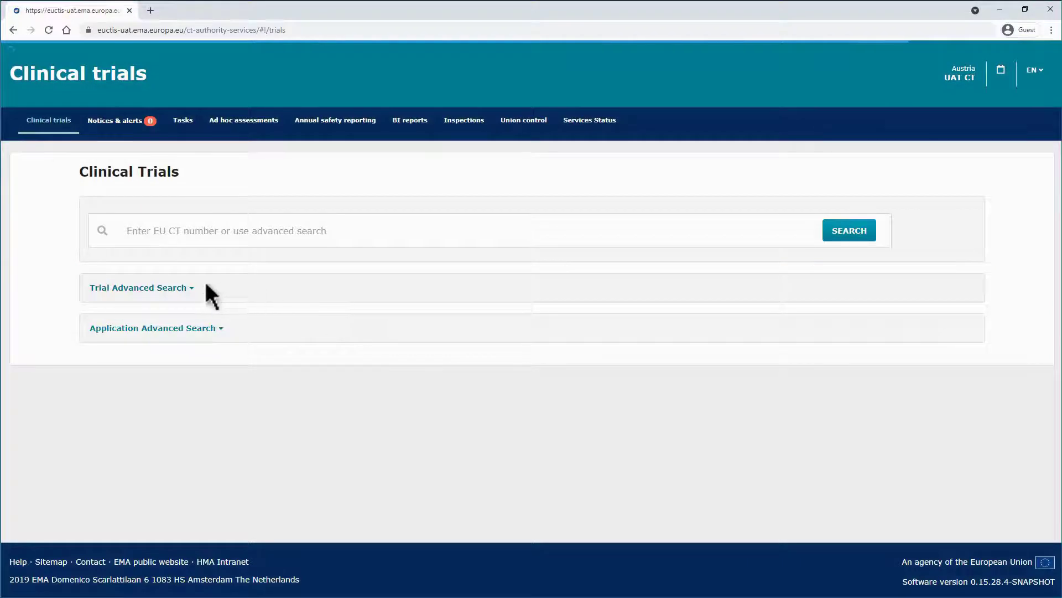
pyautogui.click(187, 287)
pyautogui.scroll(-3, 1058, 289)
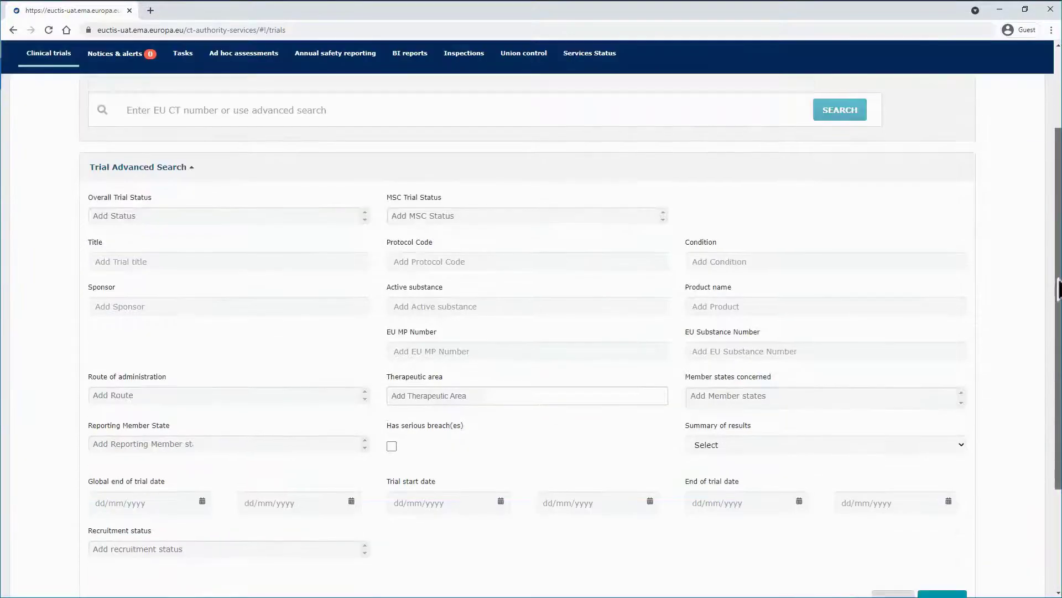
pyautogui.moveTo(1058, 288); pyautogui.dragTo(1058, 323)
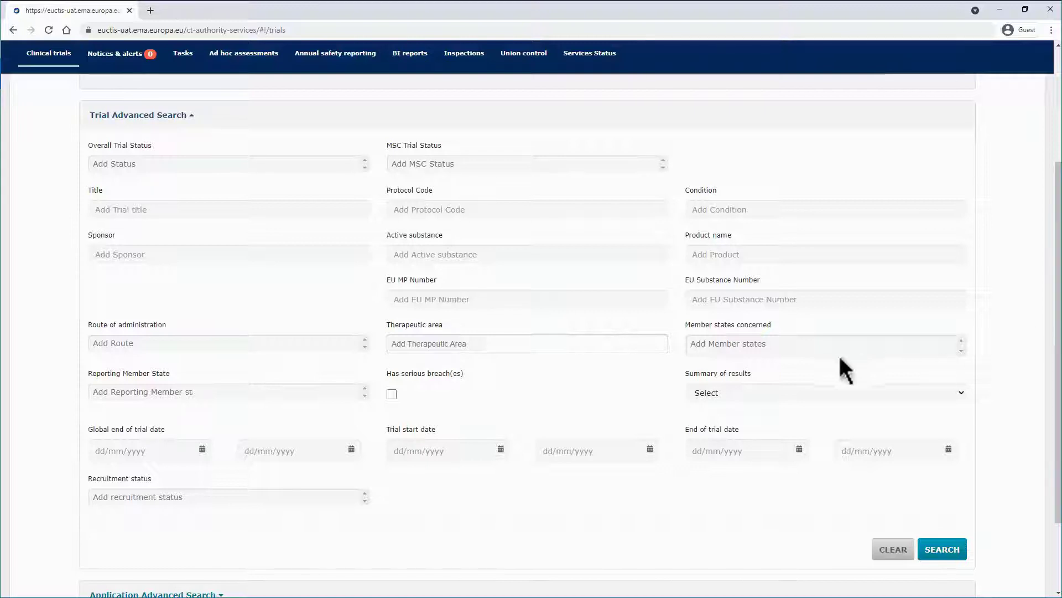
pyautogui.click(352, 391)
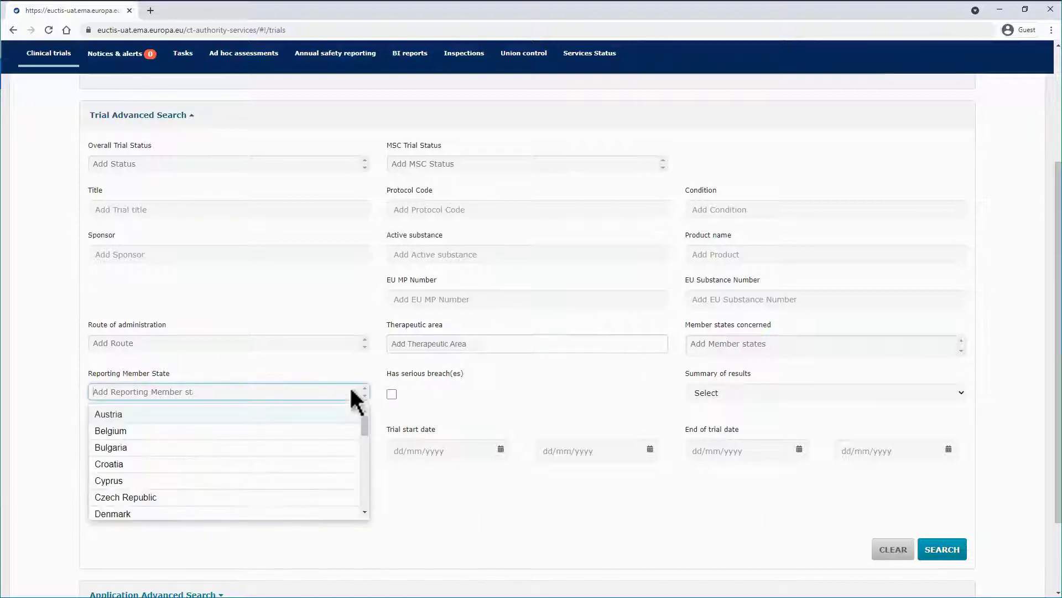
pyautogui.click(344, 413)
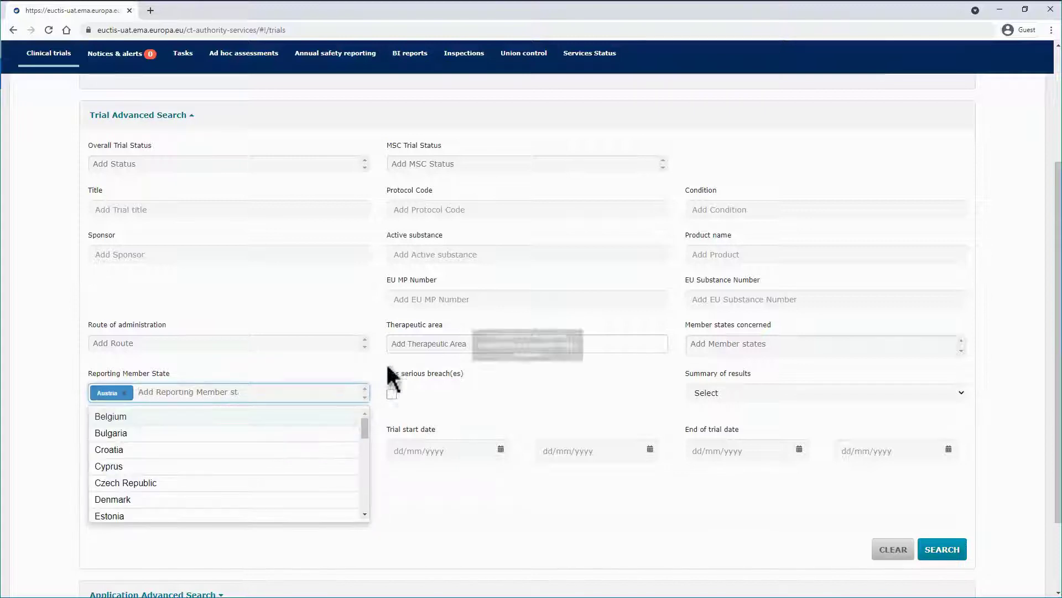
pyautogui.click(439, 251)
pyautogui.write('PARACETAMOL')
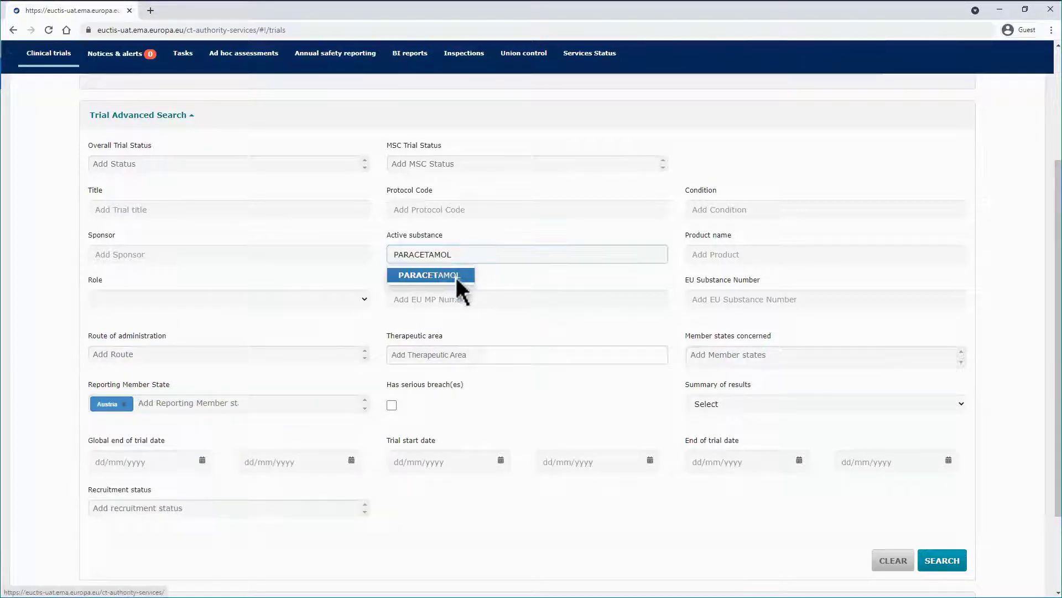
pyautogui.click(456, 276)
pyautogui.click(959, 561)
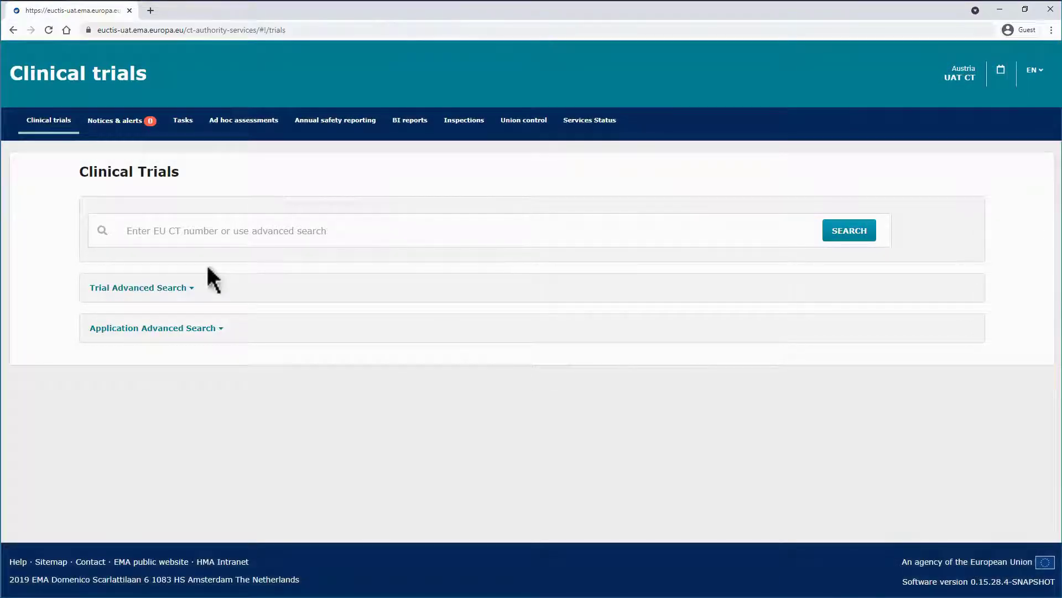
# In the trial advanced search, set Overall Trial Status to Authorised and Under evaluation.
pyautogui.click(193, 288)
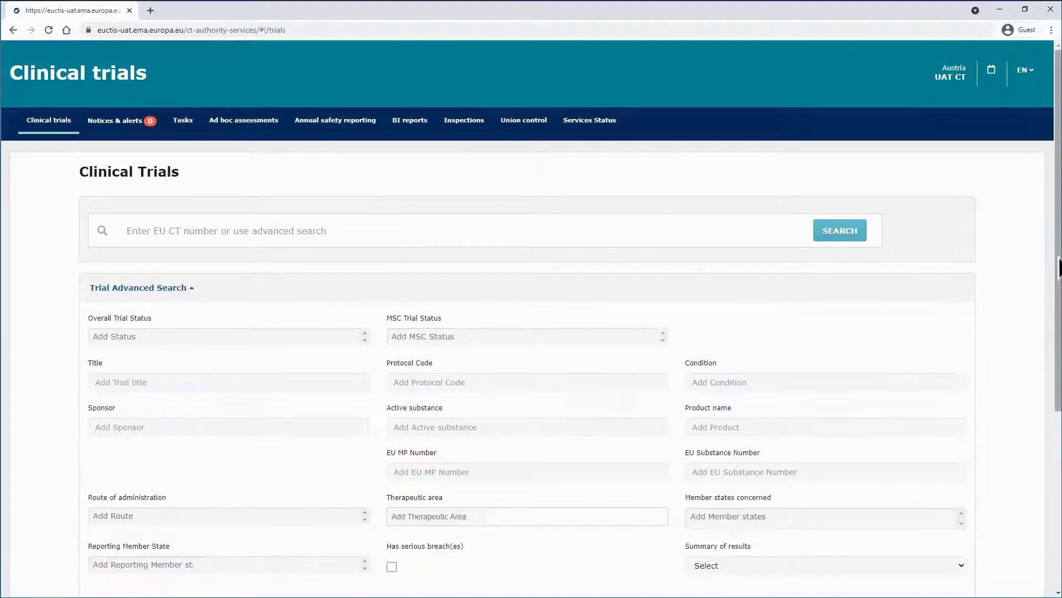
pyautogui.moveTo(1058, 269); pyautogui.dragTo(1058, 375)
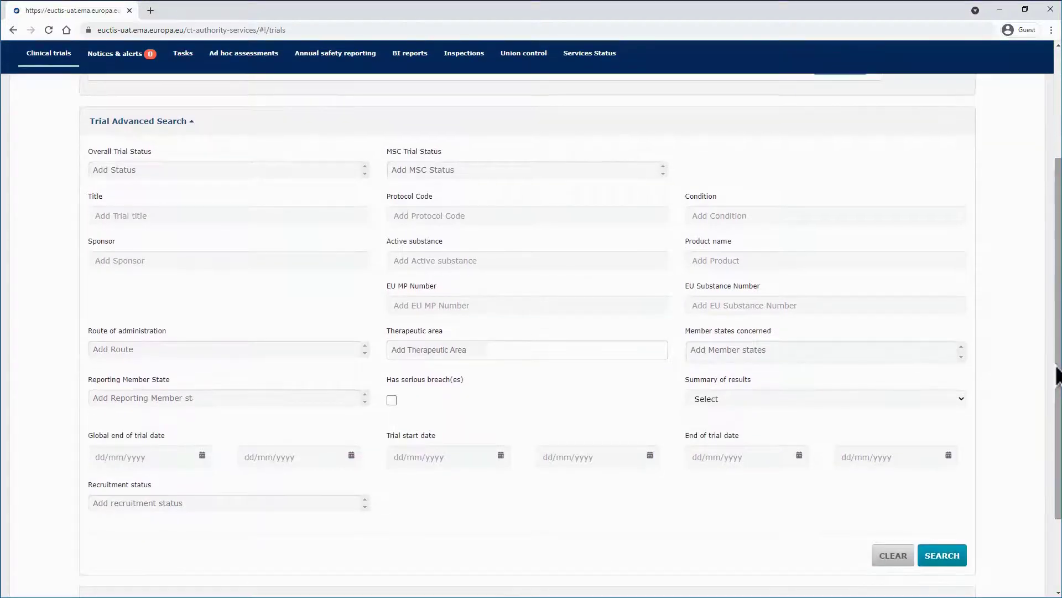
pyautogui.click(353, 167)
pyautogui.click(347, 189)
pyautogui.moveTo(359, 196); pyautogui.dragTo(368, 242)
pyautogui.click(350, 271)
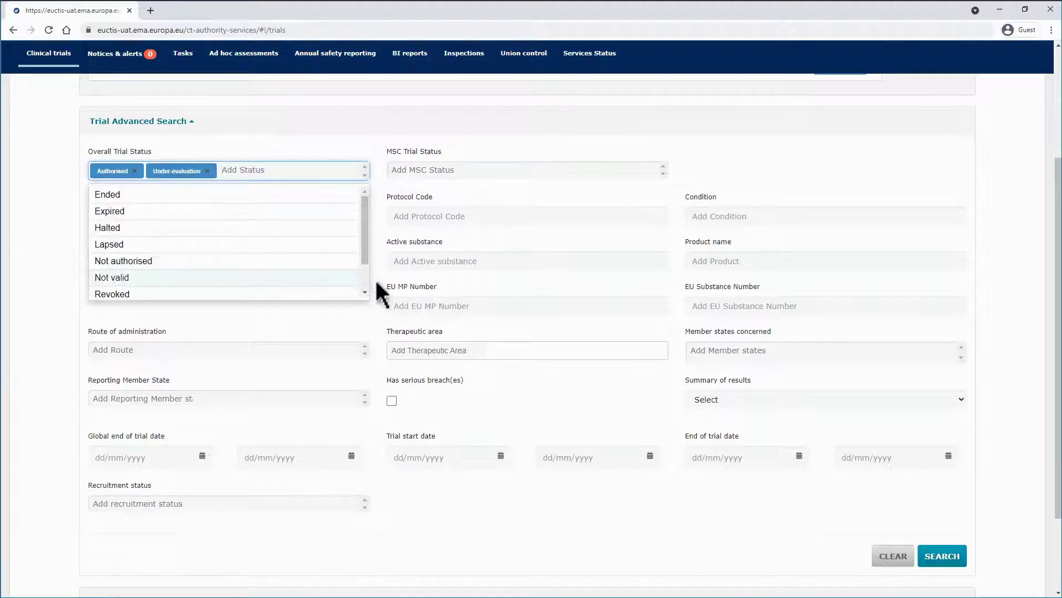
pyautogui.click(375, 279)
# Filter by sponsor Test Organisation Demo and run the search.
pyautogui.click(354, 264)
pyautogui.write('Test organisation')
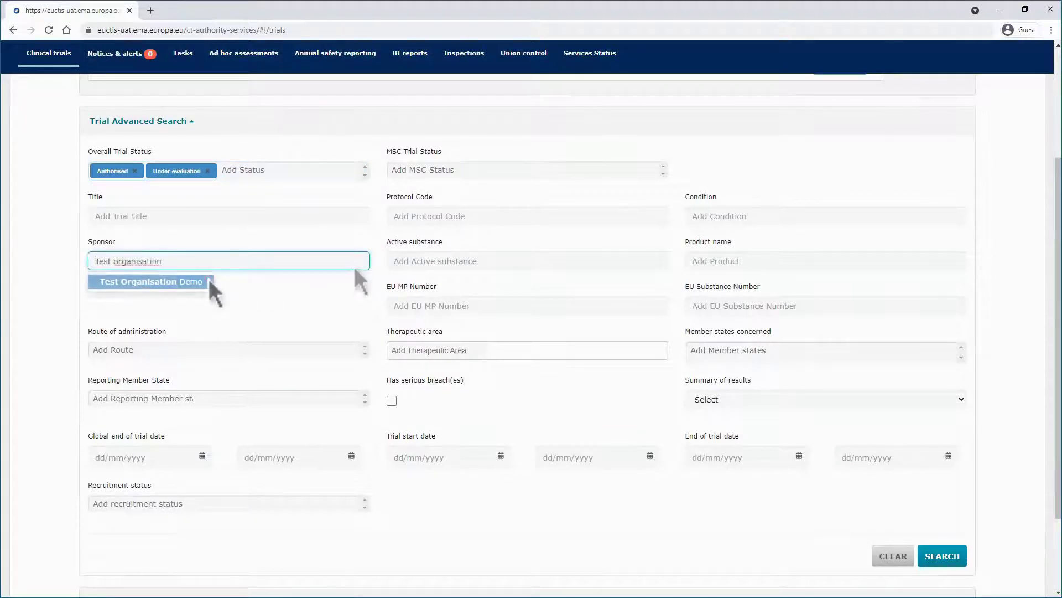
pyautogui.click(208, 281)
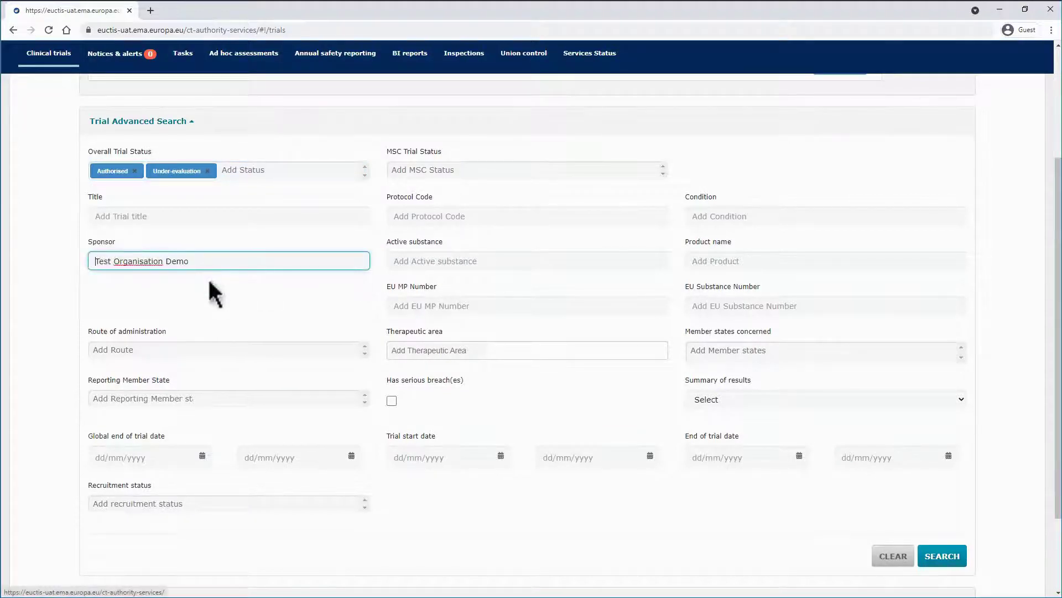
pyautogui.click(961, 556)
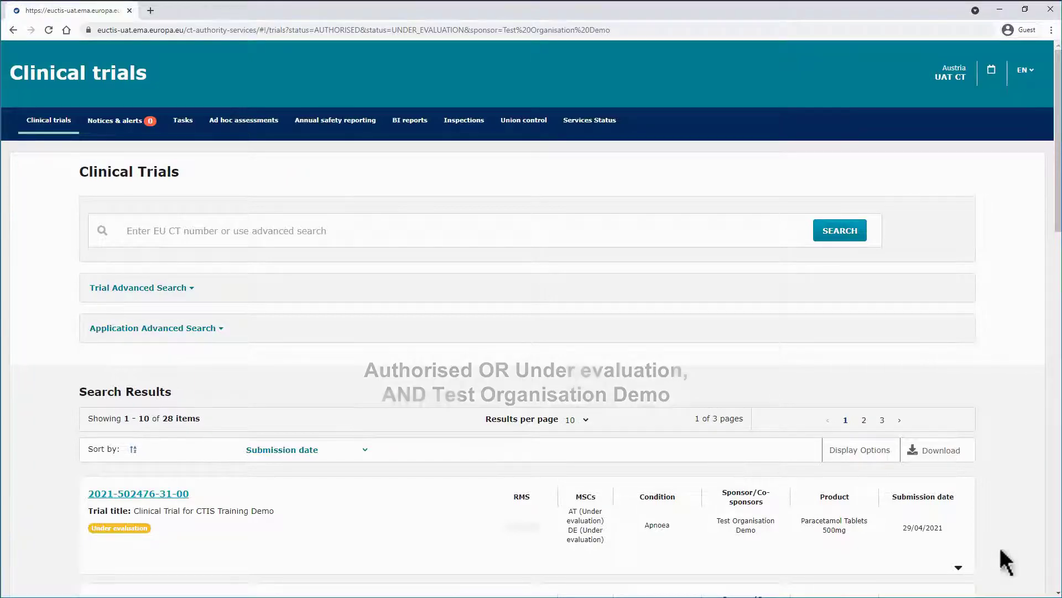
# Scroll down through the 28 matching trials in Search Results.
pyautogui.scroll(-4, 532, 332)
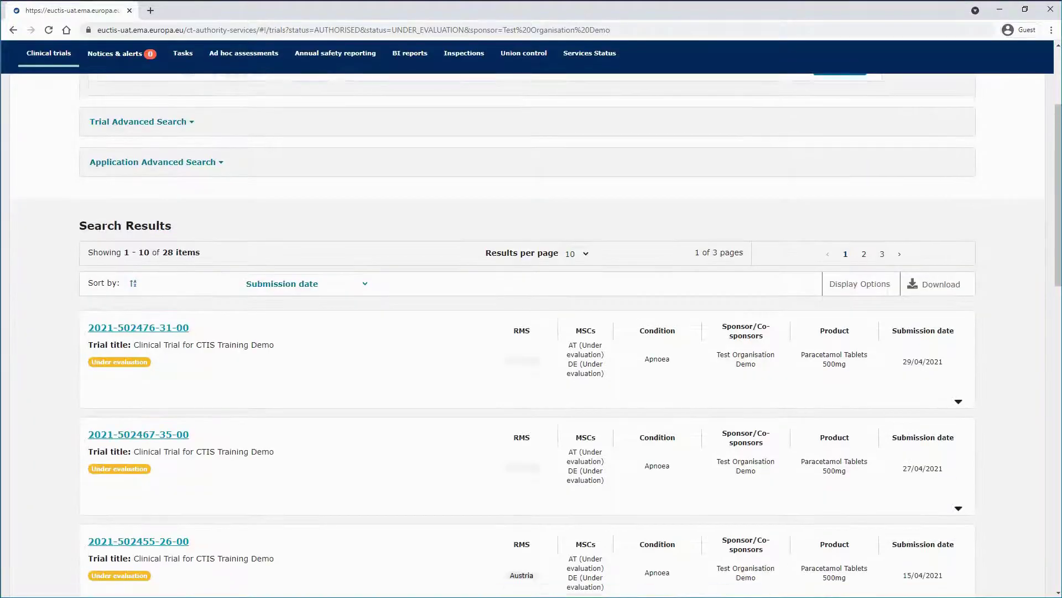
pyautogui.scroll(-7, 531, 332)
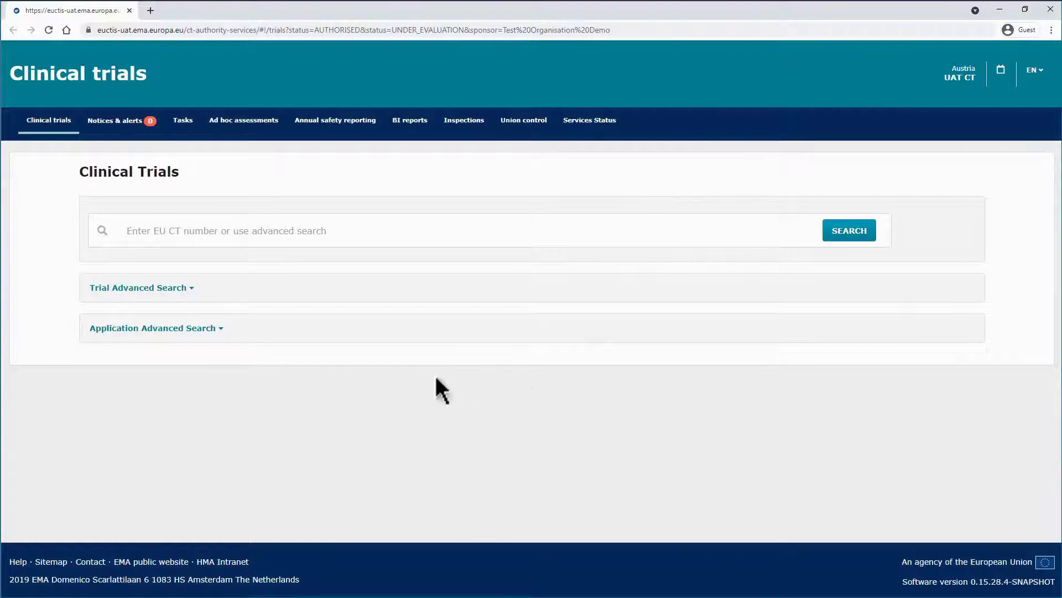
# Expand Application Advanced Search and bring its full form and SEARCH button into view.
pyautogui.click(221, 328)
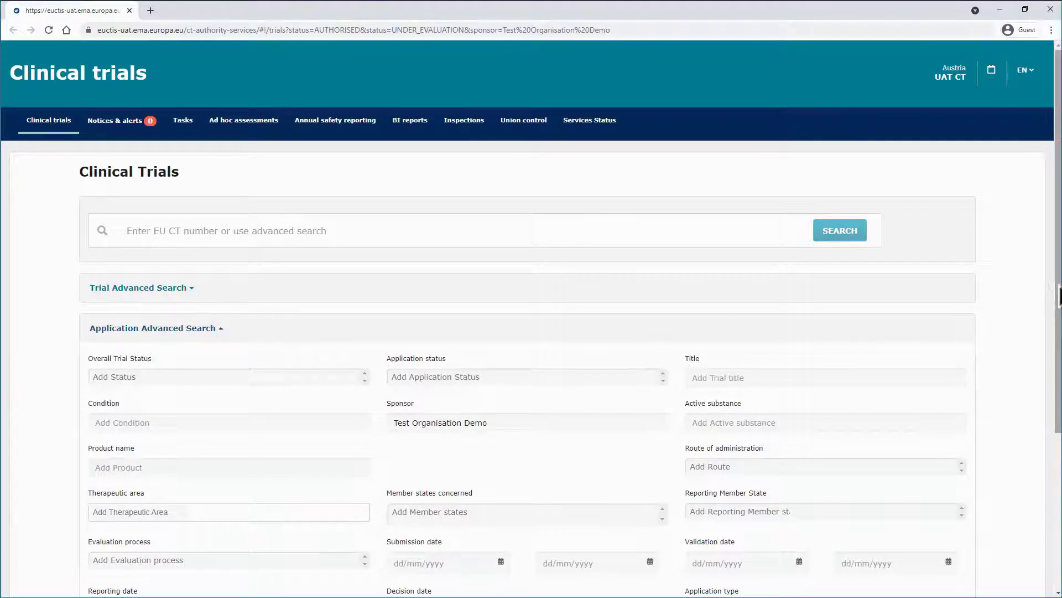
pyautogui.moveTo(1057, 302); pyautogui.dragTo(1058, 432)
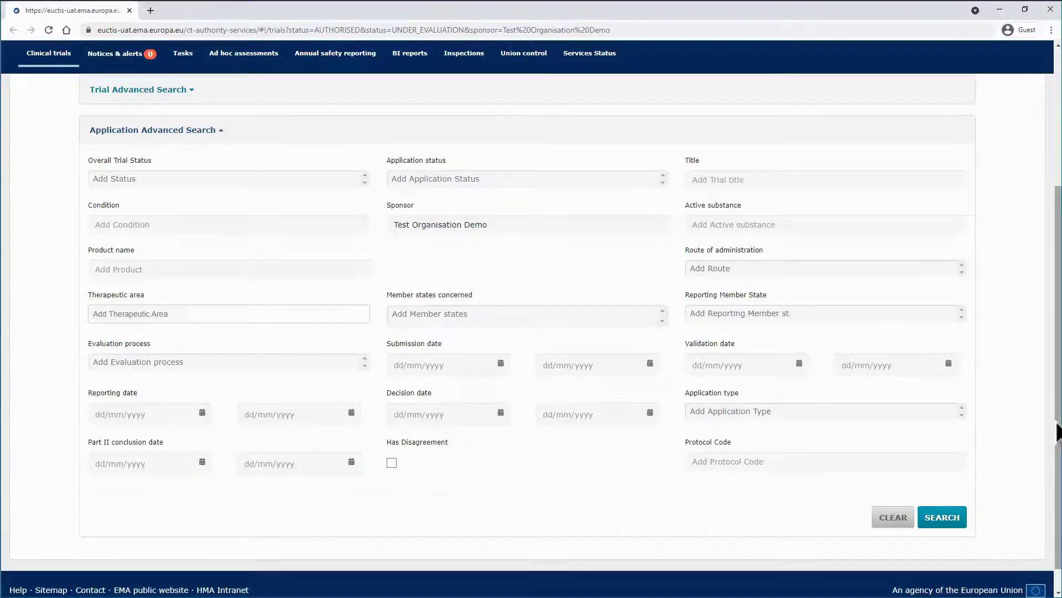
# Search applications for Test Organisation Demo and expand one result's Application Details.
pyautogui.click(963, 515)
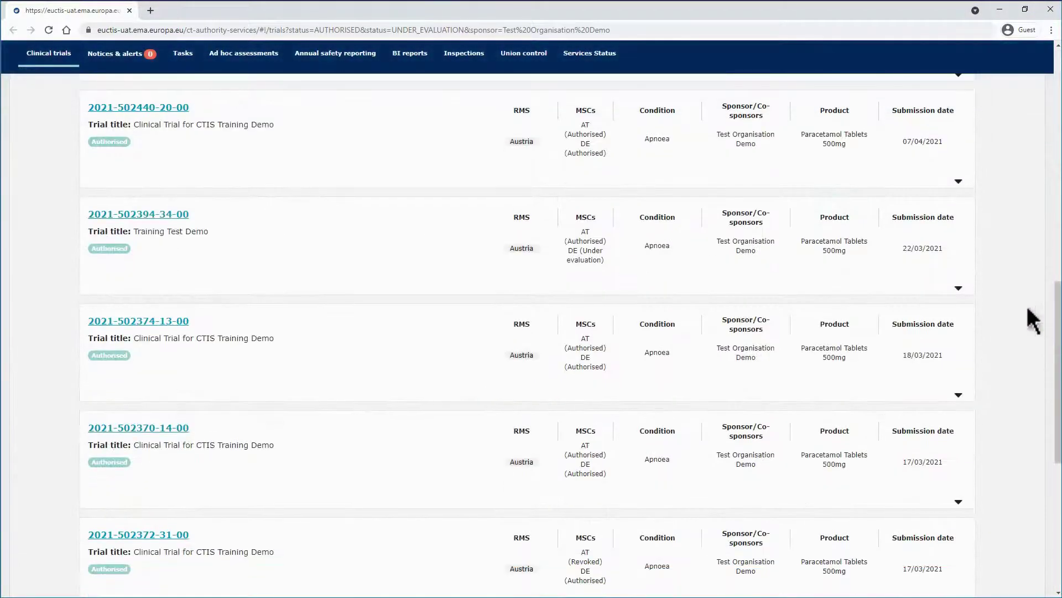
pyautogui.click(960, 181)
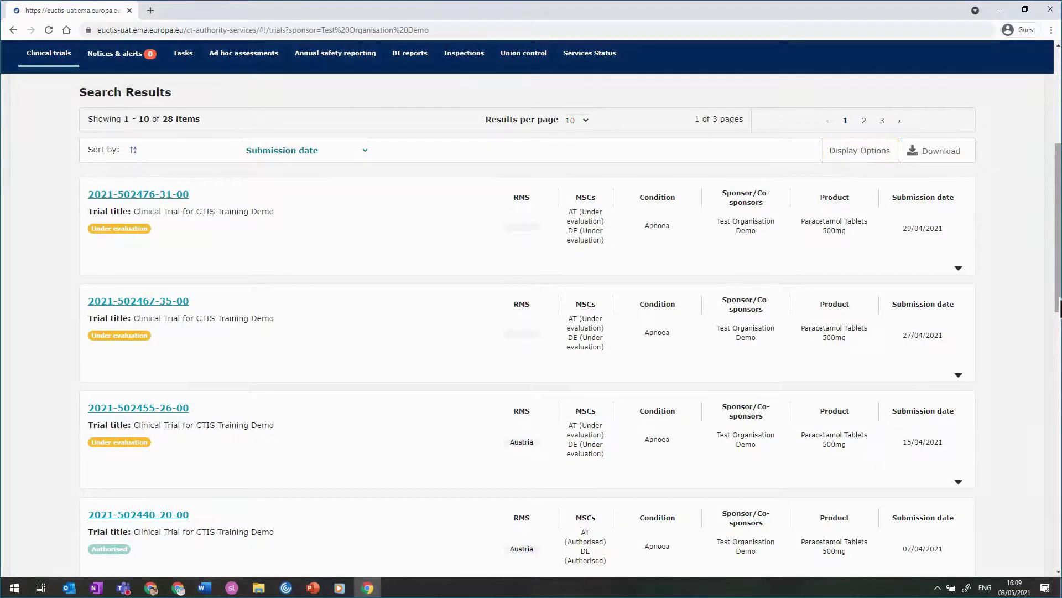
# Tick Trial Type in Display Options and confirm to show it as a result column.
pyautogui.click(889, 155)
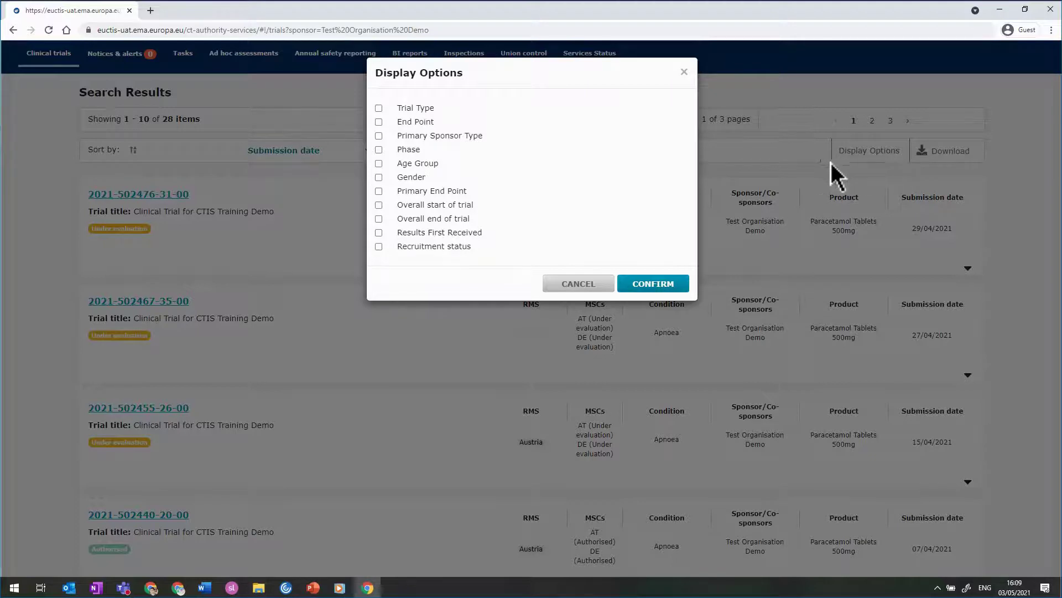
pyautogui.click(432, 108)
pyautogui.click(679, 291)
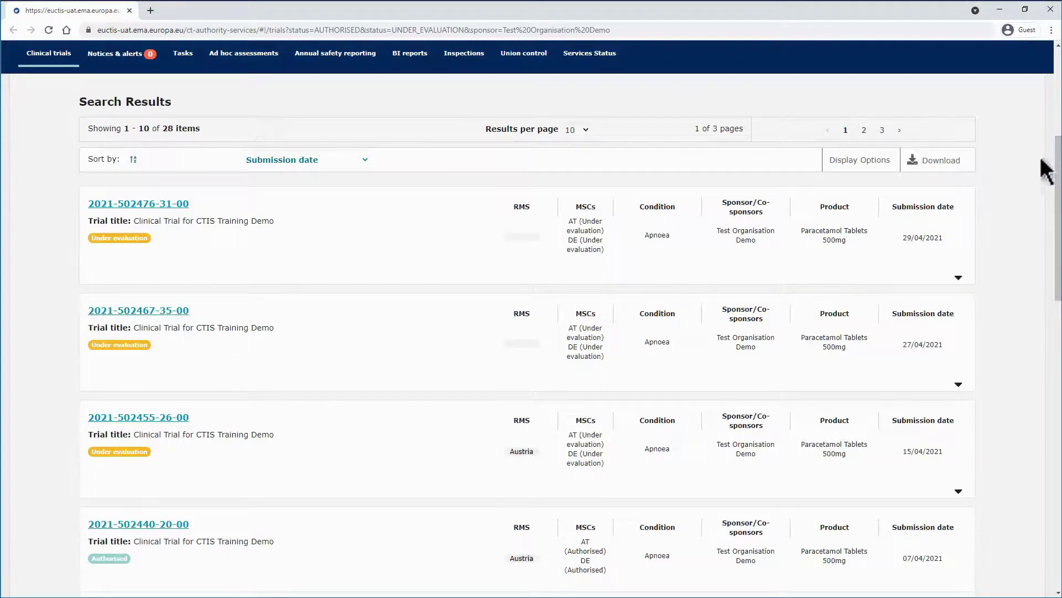
pyautogui.click(587, 131)
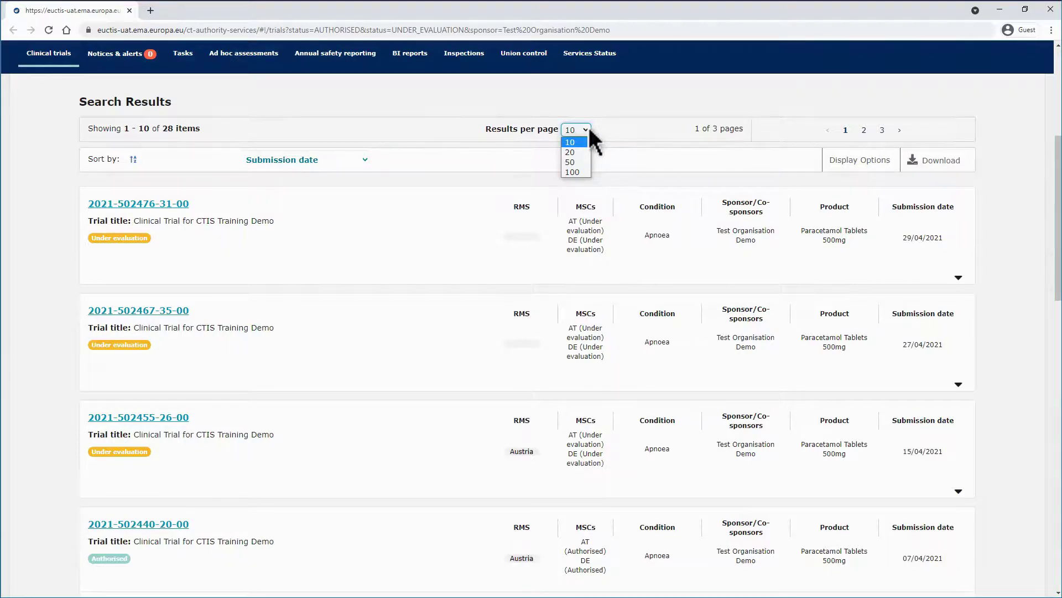
pyautogui.scroll(-14, 588, 128)
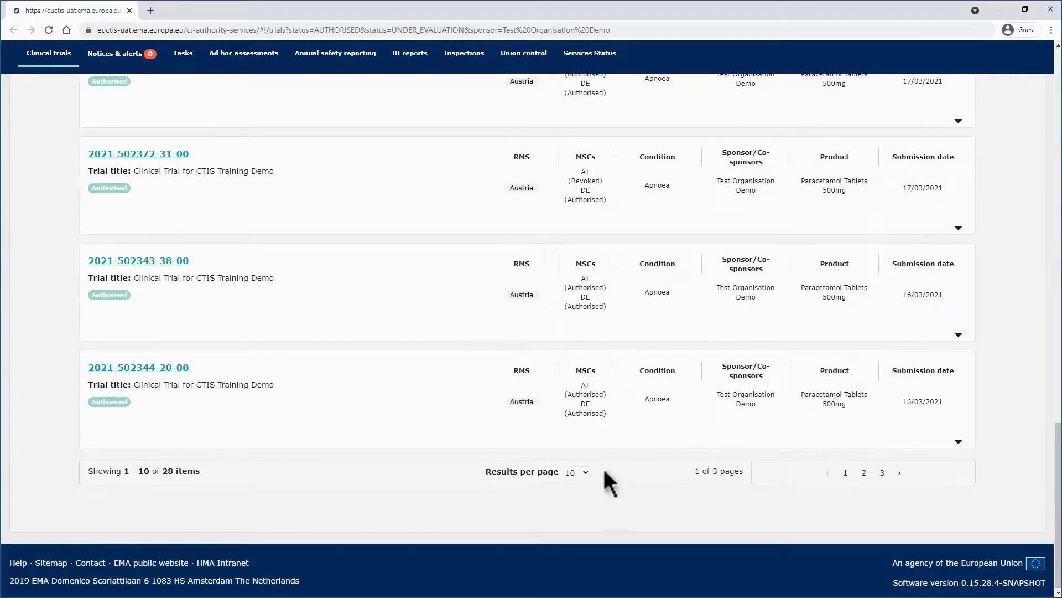
pyautogui.click(585, 470)
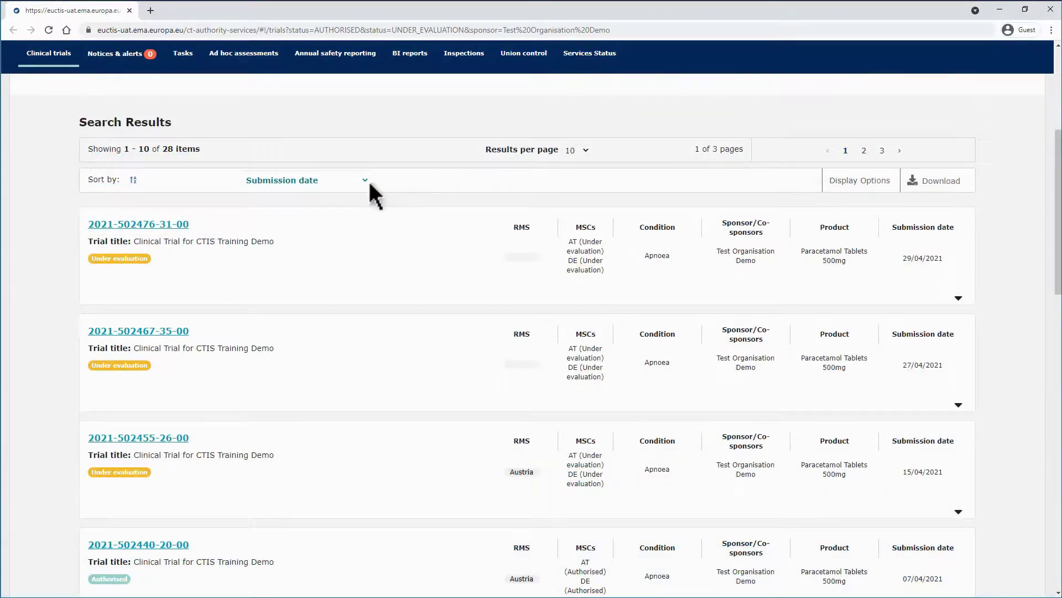
# Choose Overall Trial Status in the Sort by dropdown.
pyautogui.click(366, 181)
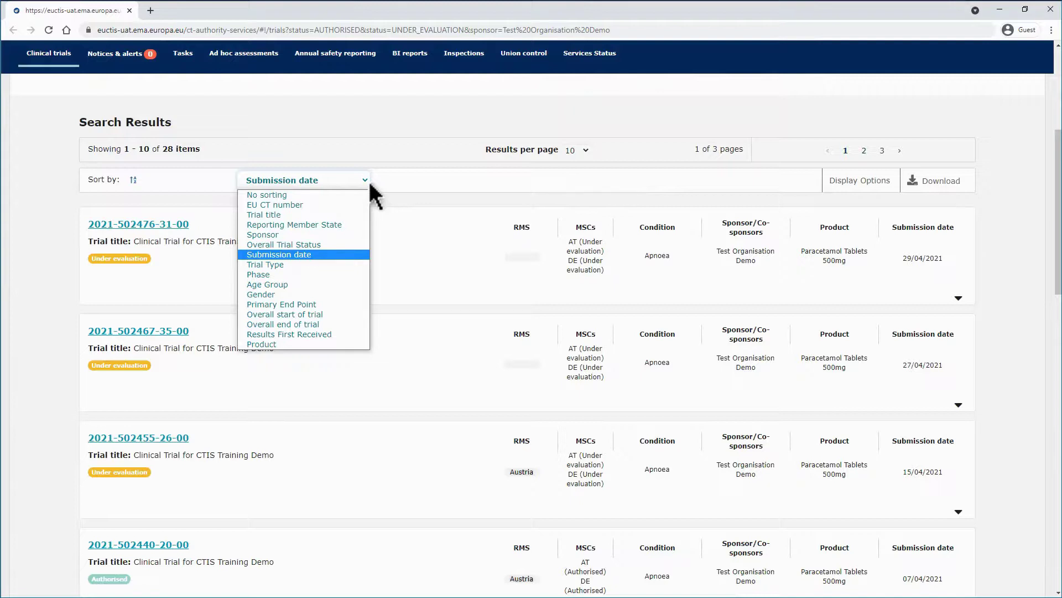
pyautogui.click(364, 244)
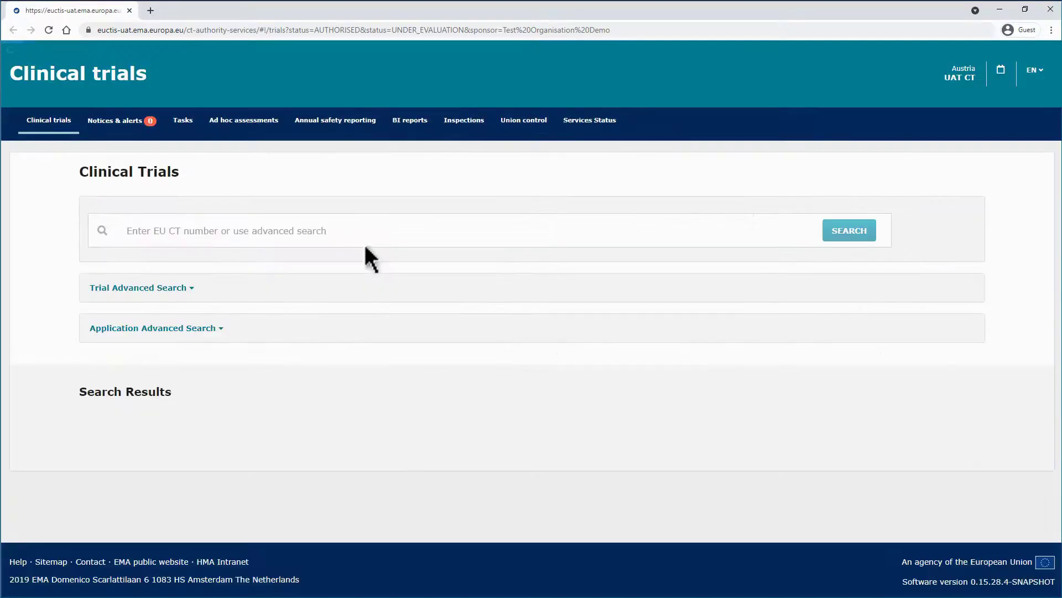